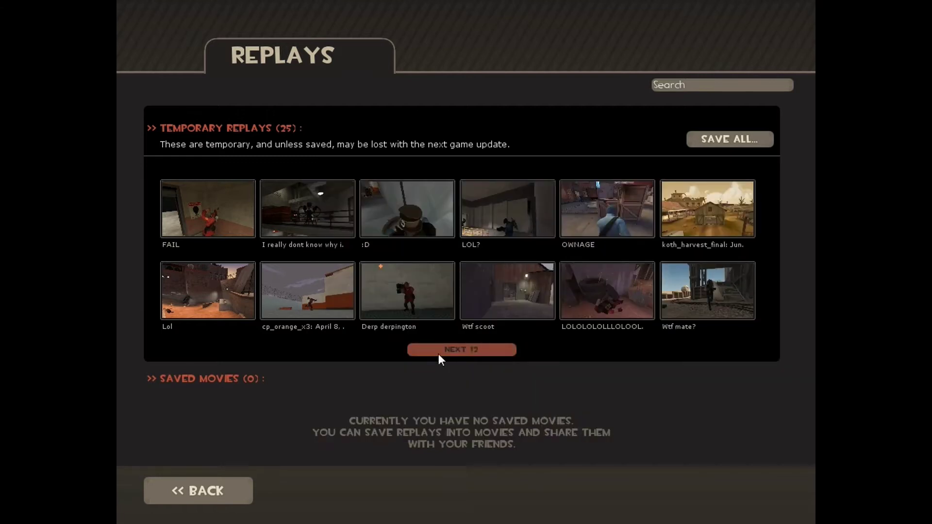
# Go back to the first replays page and open the June 21, 2012 koth_harvest_final replay
pyautogui.click(439, 355)
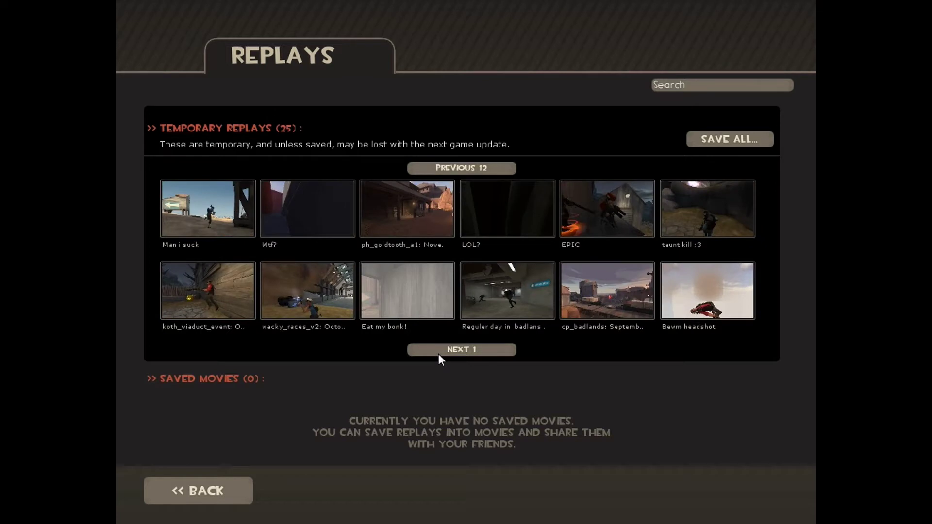
pyautogui.click(455, 166)
pyautogui.moveTo(452, 177)
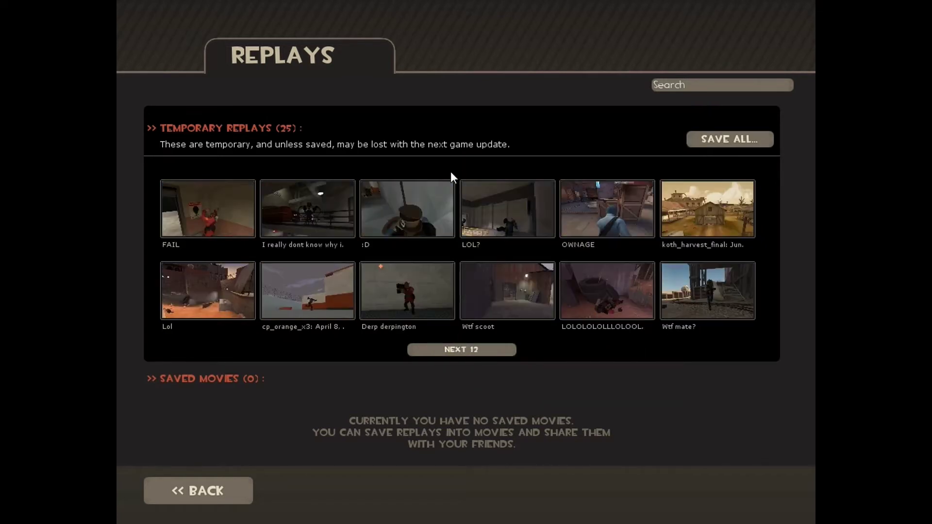
pyautogui.click(723, 223)
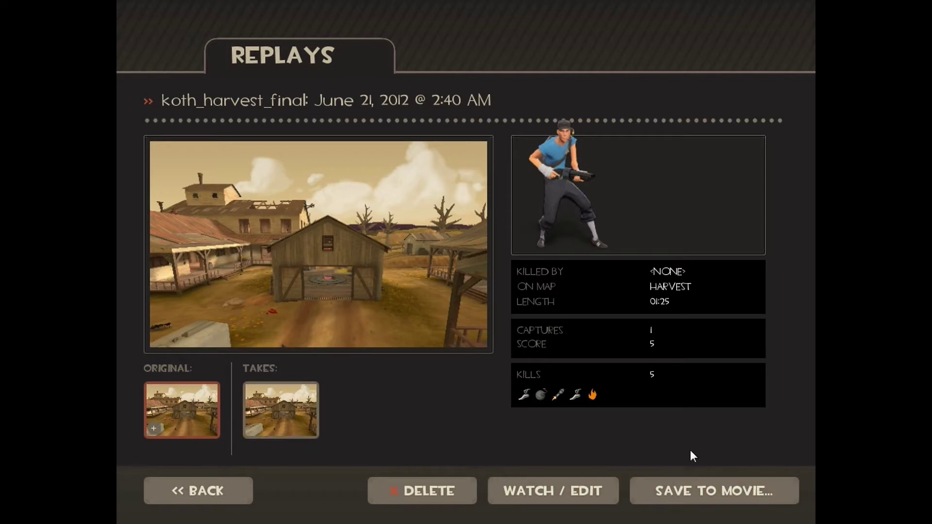
# Check the Save to Movie rendering options for the koth_harvest_final replay
pyautogui.click(690, 506)
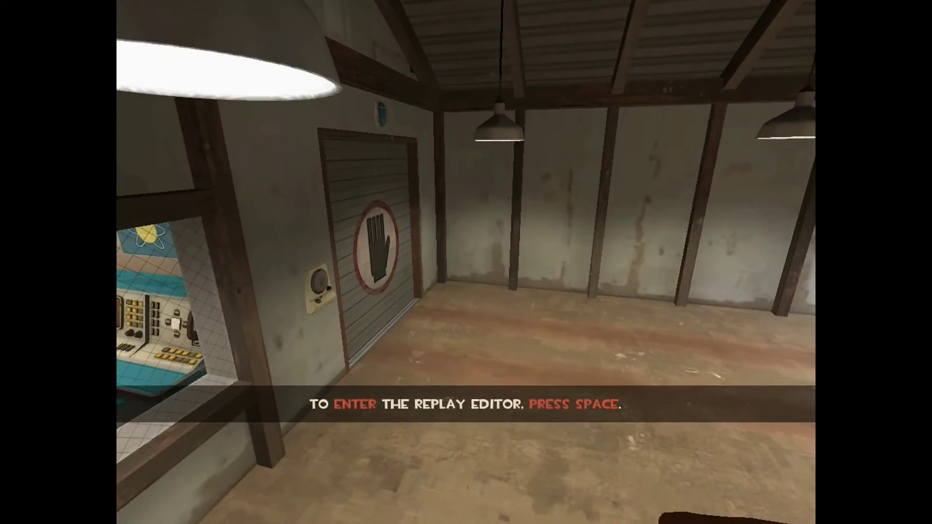
# Pause the koth_harvest_final playback and enter the replay editor
pyautogui.press('space')
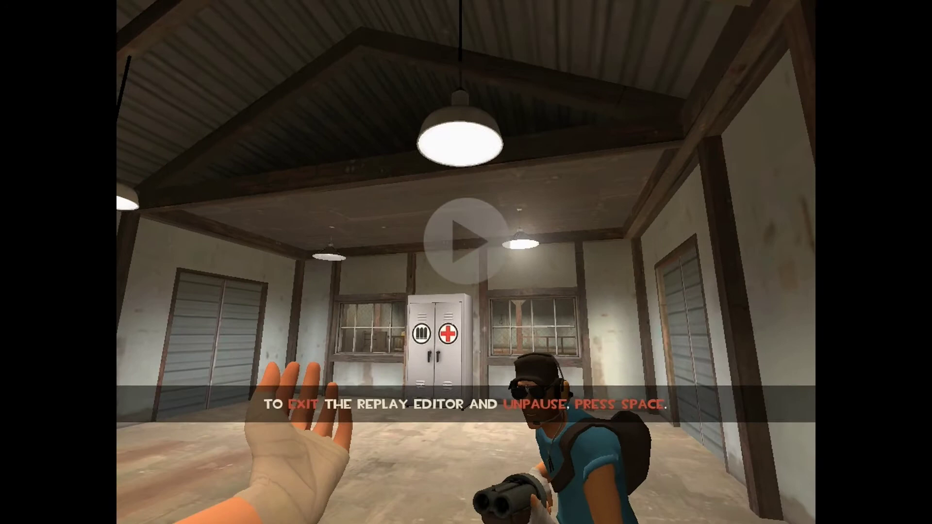